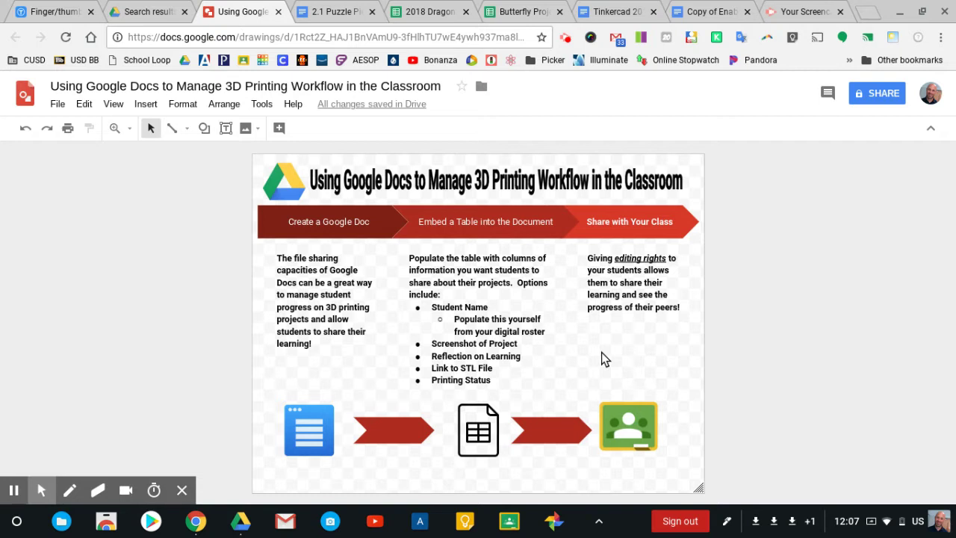
# Step: Open the Tinkercad 2018 Student Choice Project File Share document and review its directions, table headings and first student entry
pyautogui.click(619, 14)
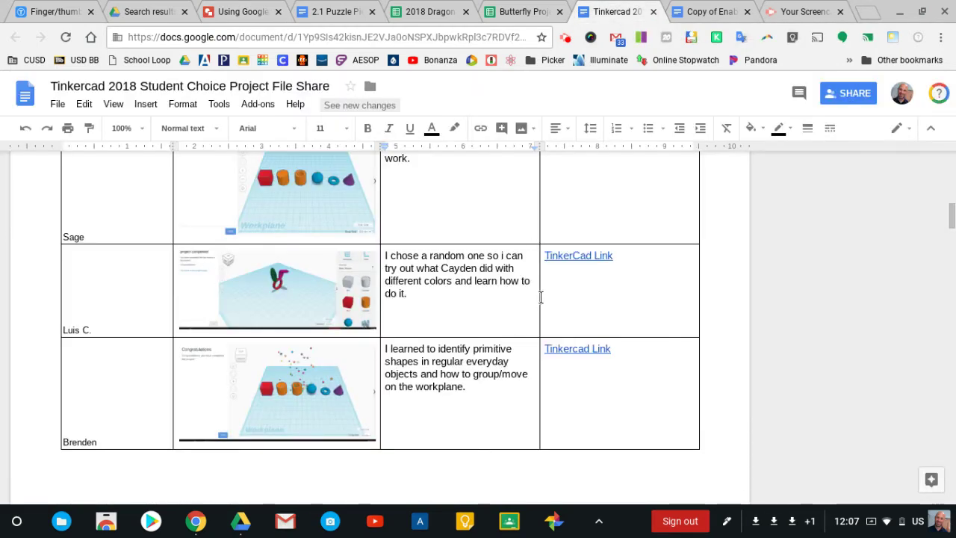
pyautogui.scroll(-5, 553, 254)
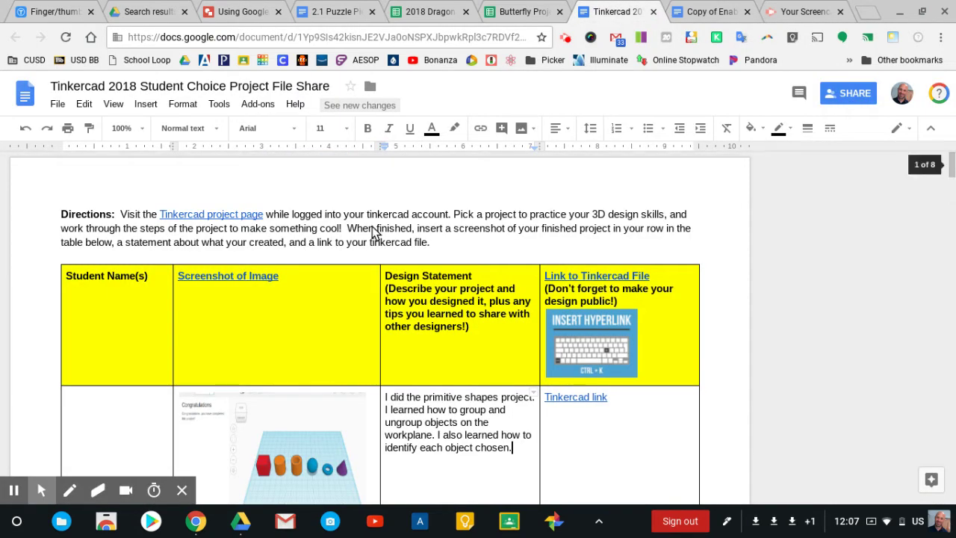
pyautogui.scroll(-1, 374, 228)
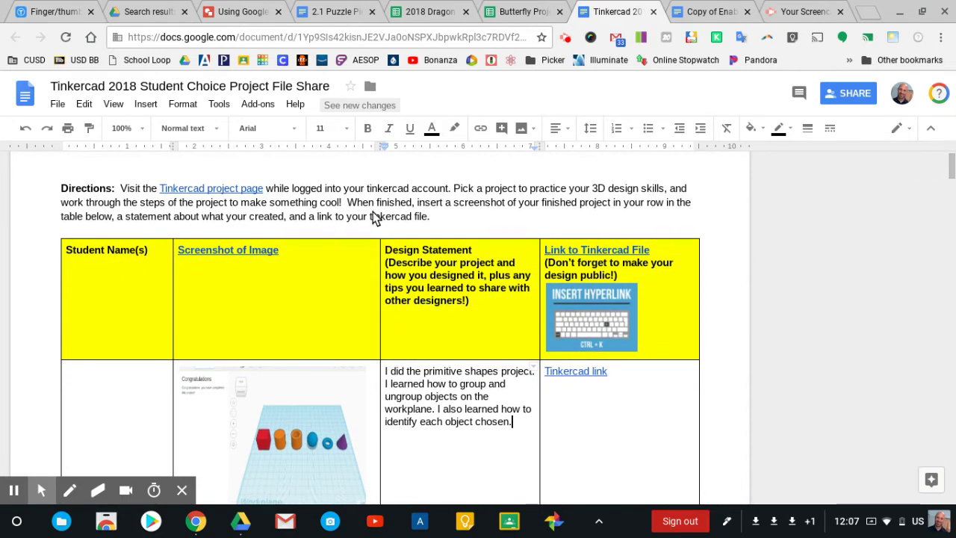
pyautogui.scroll(-2, 377, 218)
pyautogui.scroll(-2, 377, 218)
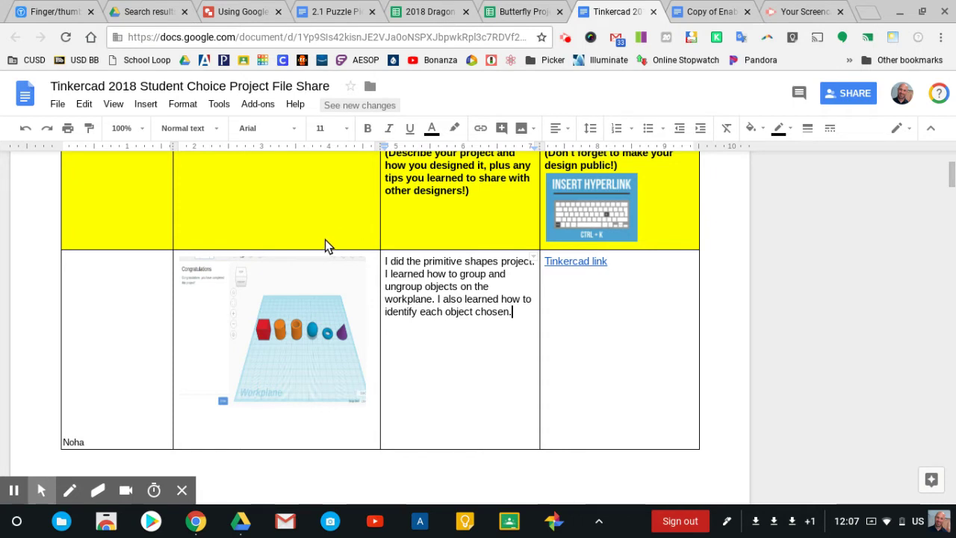
pyautogui.scroll(1, 325, 239)
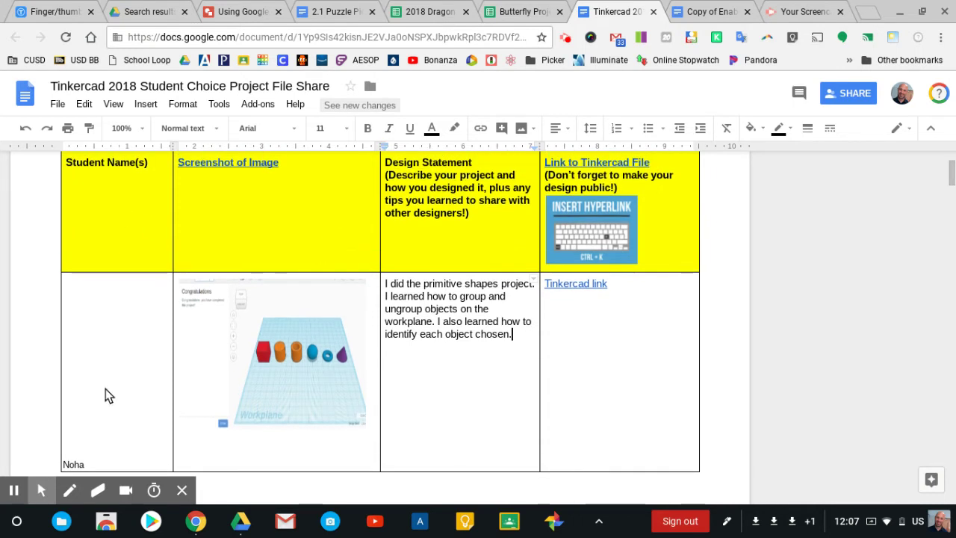
pyautogui.scroll(-1, 291, 254)
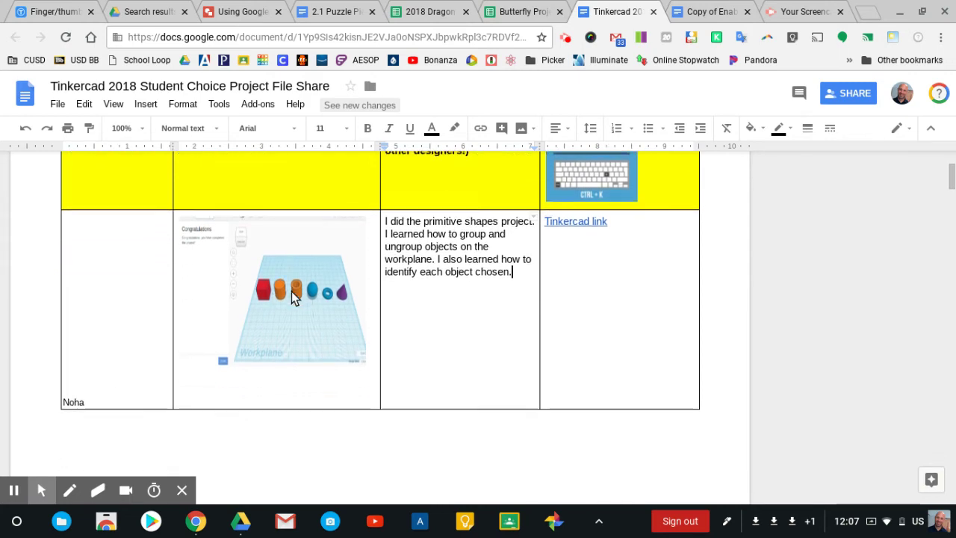
# Step: Examine the students' project screenshots, design statements and Tinkercad links in the following table rows, through the log cabin entry
pyautogui.scroll(-5, 291, 291)
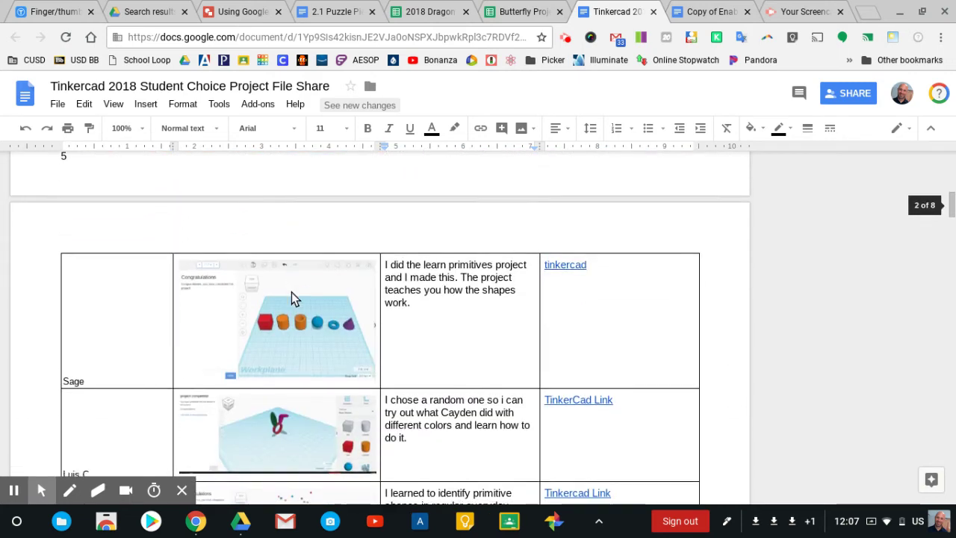
pyautogui.scroll(-3, 291, 297)
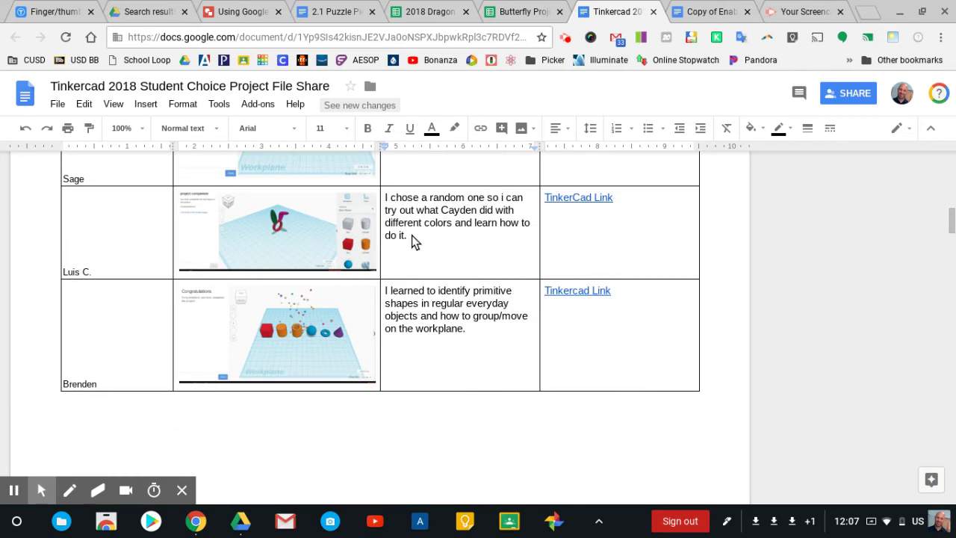
pyautogui.scroll(-3, 414, 246)
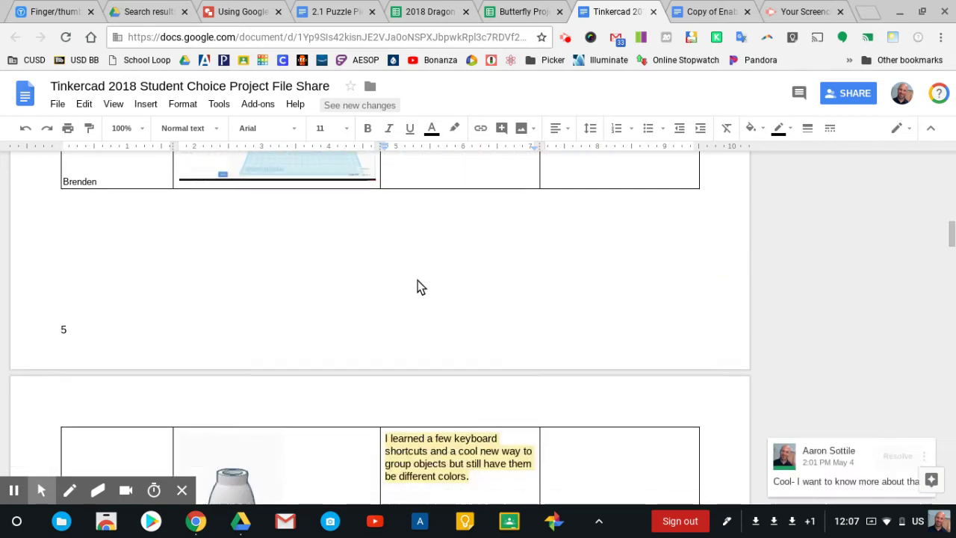
pyautogui.scroll(-5, 418, 282)
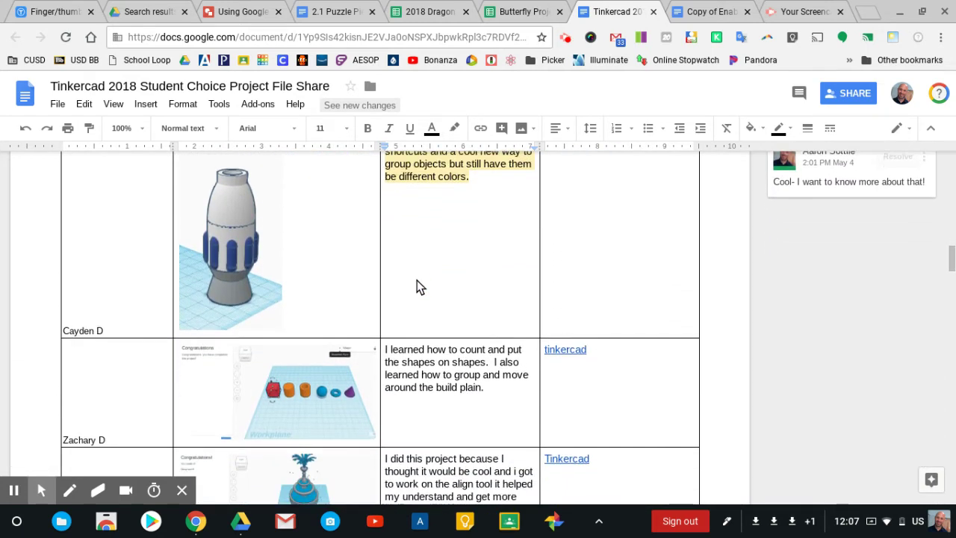
pyautogui.scroll(-1, 417, 280)
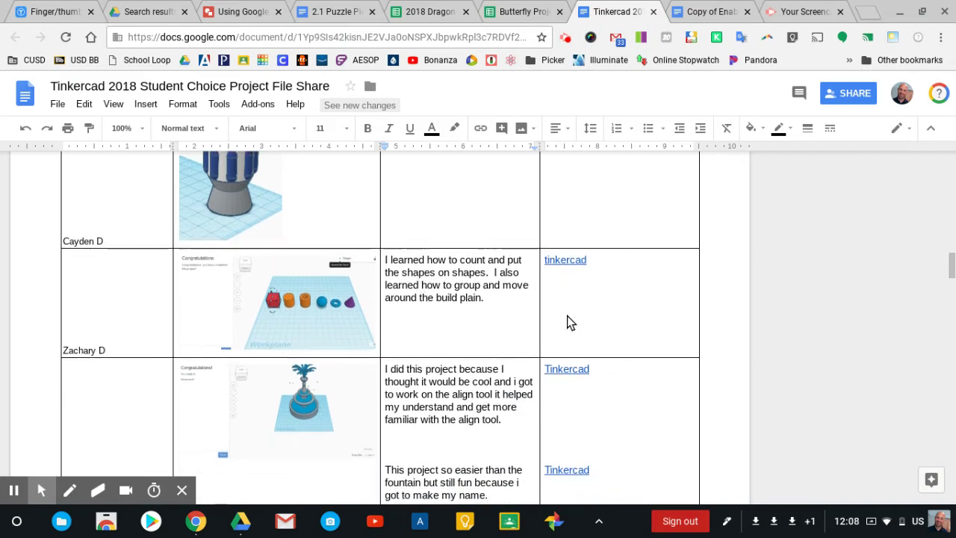
pyautogui.scroll(-3, 567, 316)
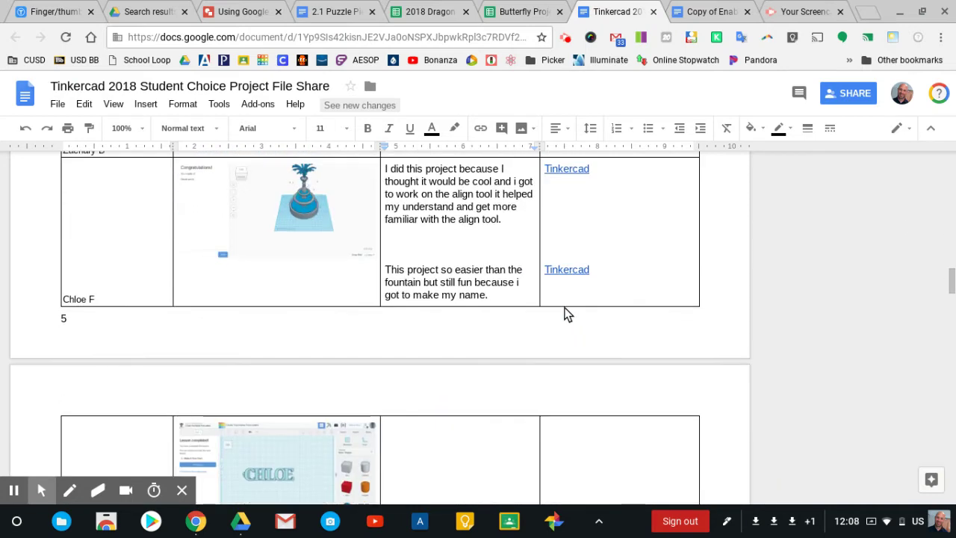
pyautogui.scroll(-1, 567, 316)
pyautogui.scroll(-3, 566, 316)
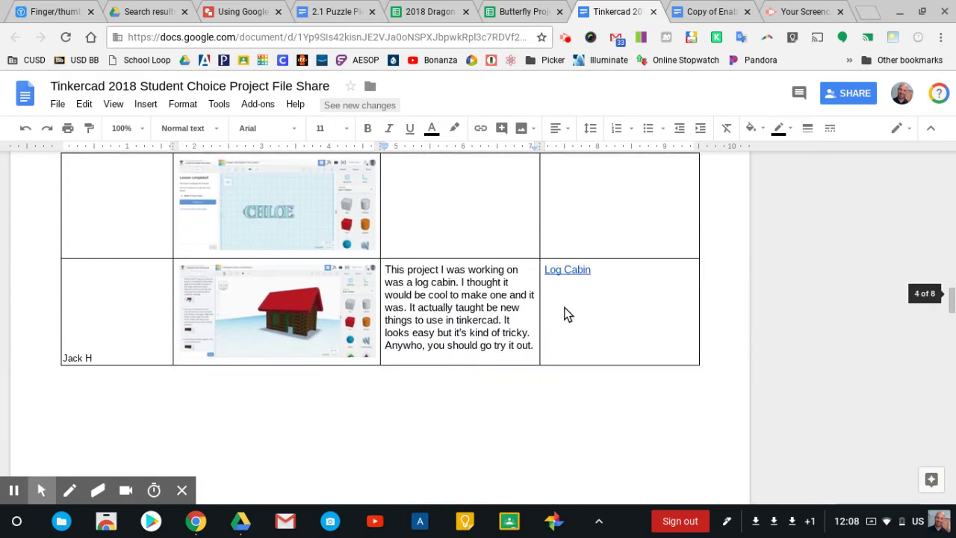
pyautogui.scroll(-1, 566, 306)
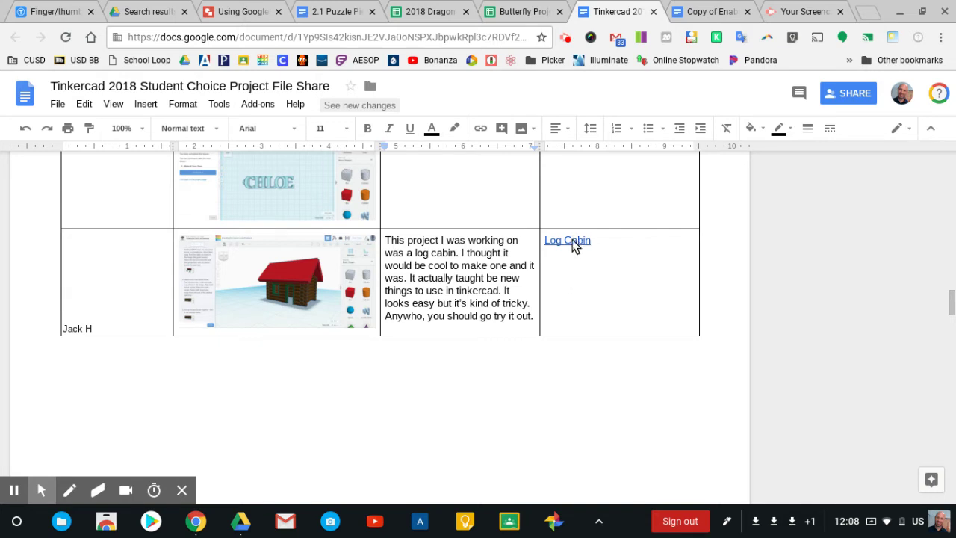
pyautogui.scroll(-1, 573, 254)
pyautogui.scroll(-3, 575, 260)
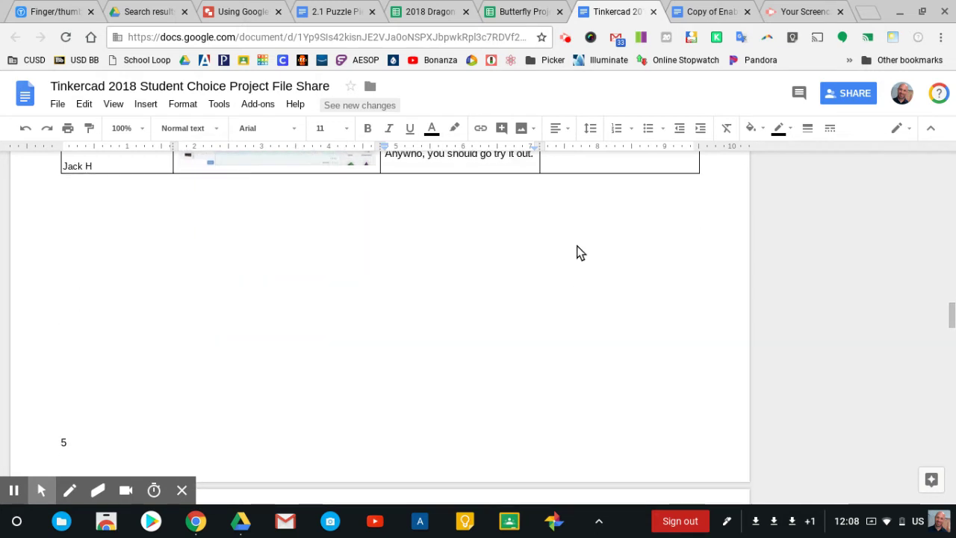
# Step: View the Butterfly Project Files spreadsheet and the directions at the start of the Copy of Enable Prosthetic Hand Files for Printing document
pyautogui.click(526, 14)
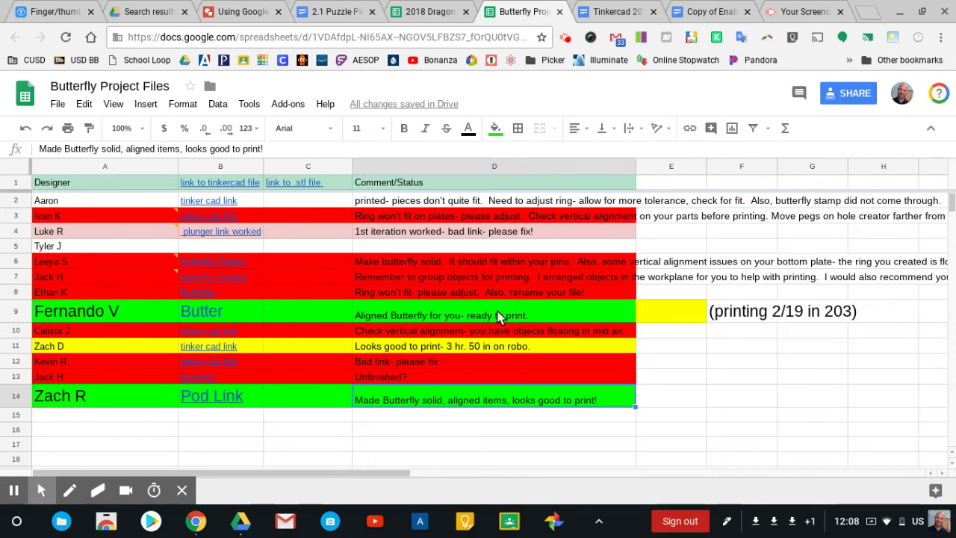
pyautogui.click(713, 12)
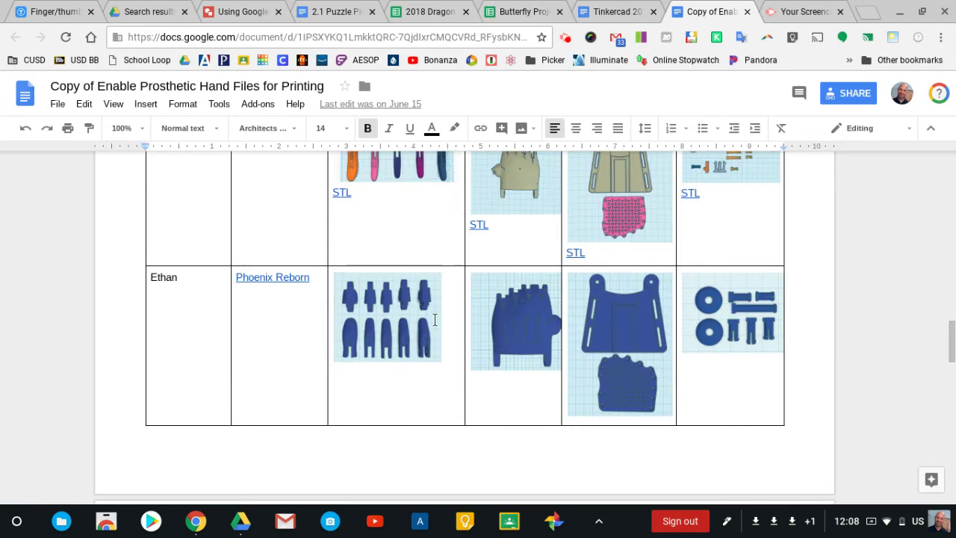
pyautogui.scroll(5, 437, 326)
pyautogui.scroll(10, 440, 306)
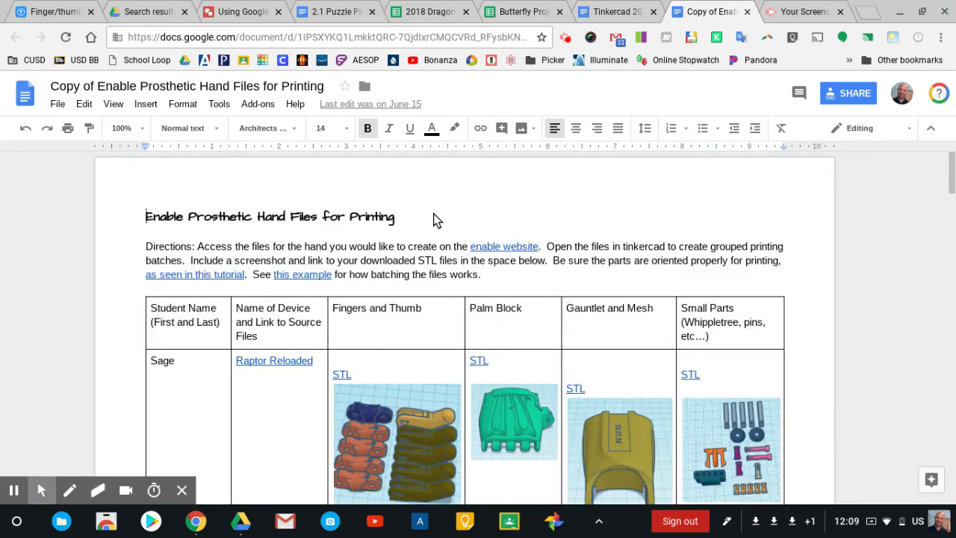
# Step: Examine the device names, STL links and part screenshots in the prosthetic hand table, and return to the document's title
pyautogui.scroll(-1, 434, 214)
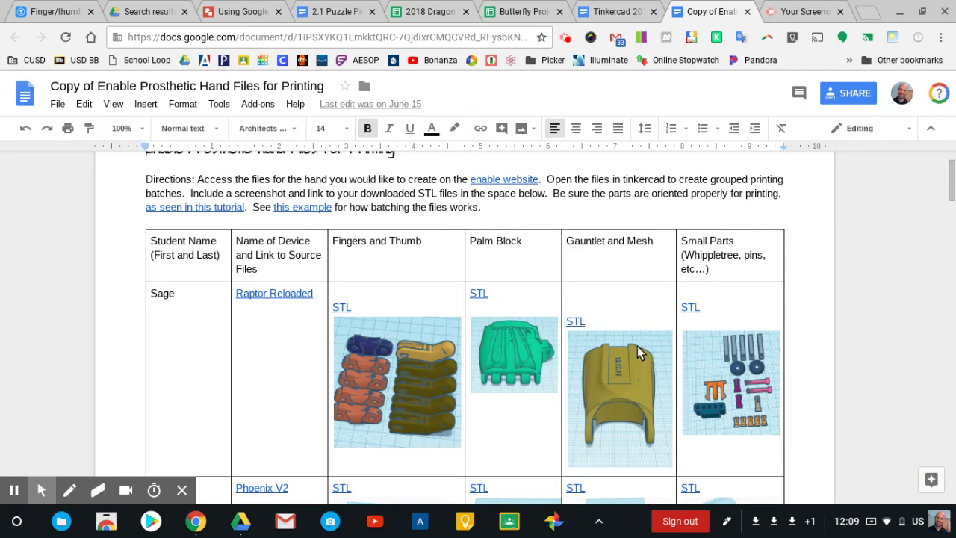
pyautogui.scroll(-3, 538, 306)
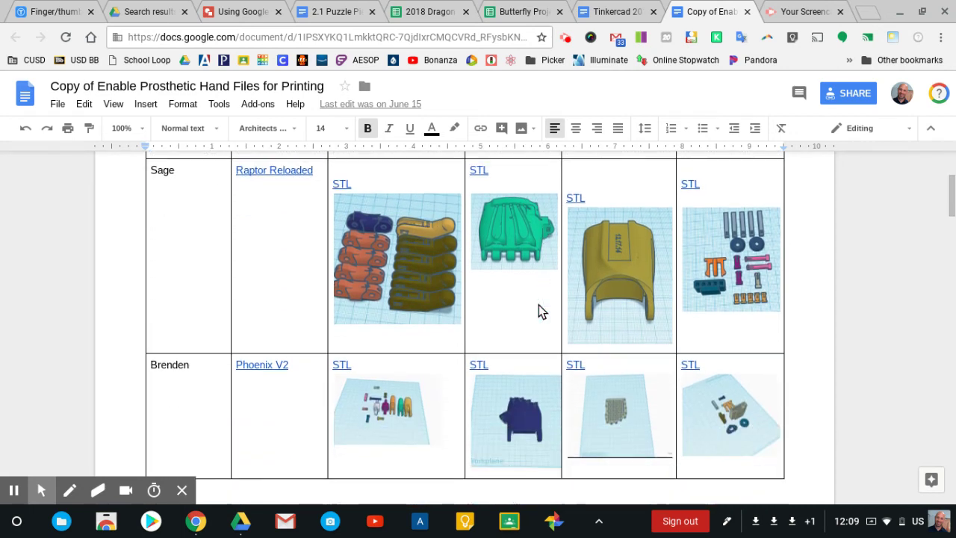
pyautogui.scroll(-3, 538, 304)
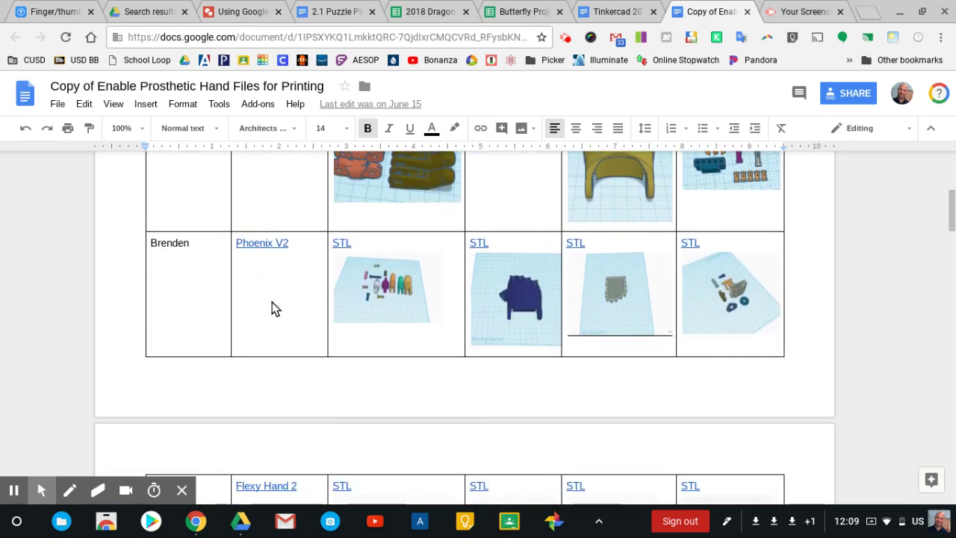
pyautogui.scroll(-7, 374, 298)
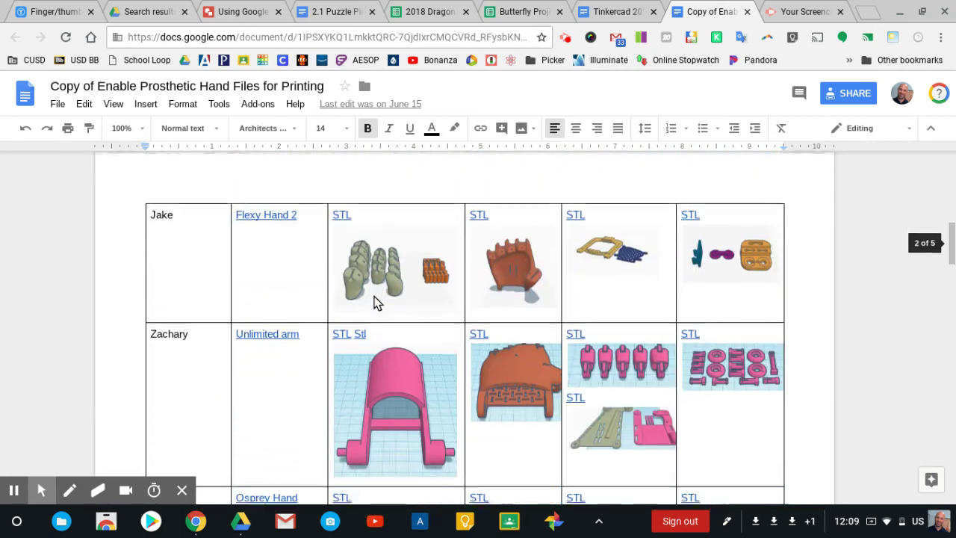
pyautogui.scroll(-3, 337, 304)
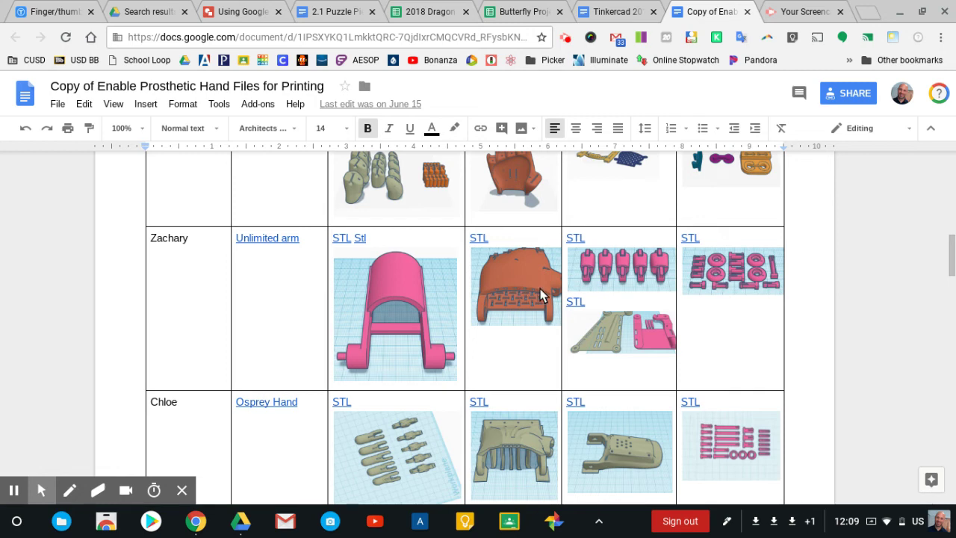
pyautogui.scroll(3, 541, 294)
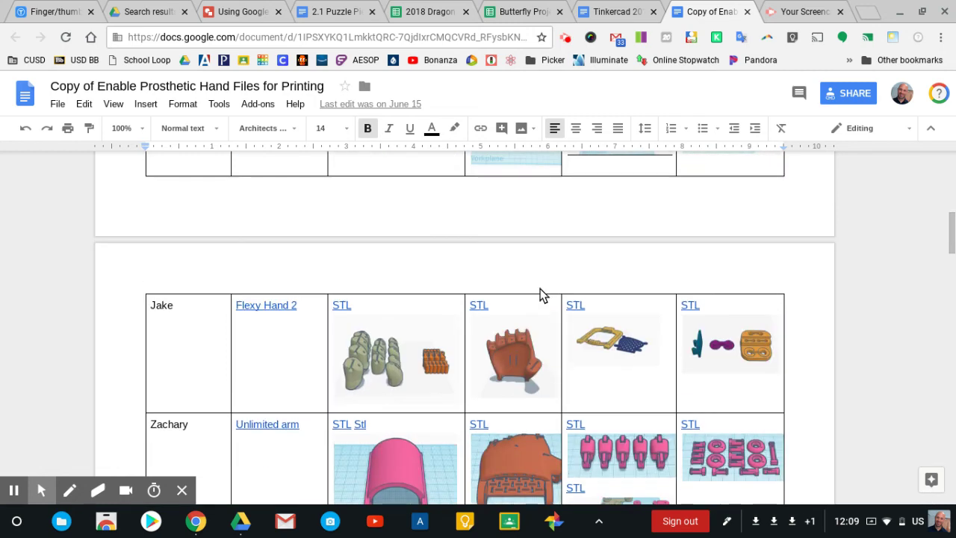
pyautogui.scroll(-10, 541, 294)
pyautogui.scroll(10, 539, 294)
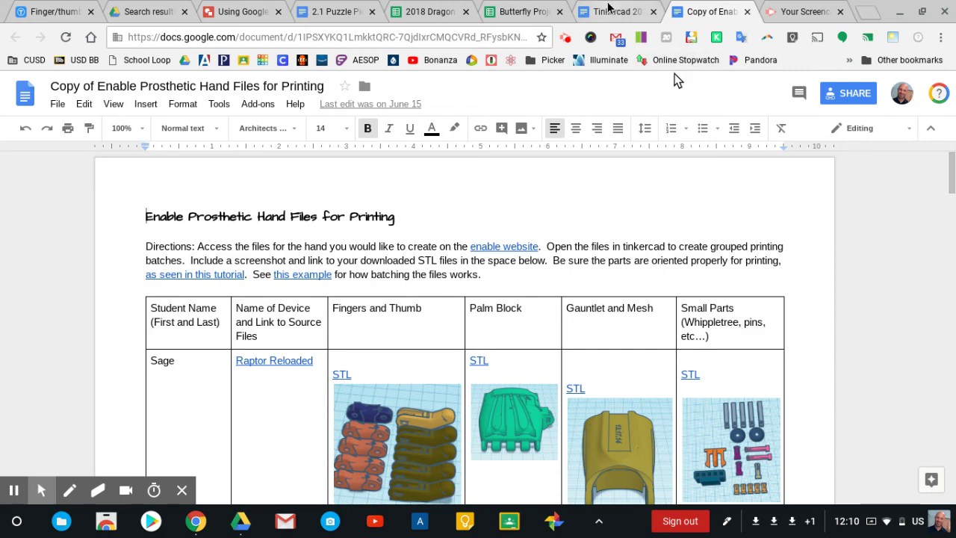
# Step: View the 2018 Dragon Links spreadsheet and the 2.1 Puzzle Piece Tracker table, ending back on the prosthetic hand document
pyautogui.click(623, 18)
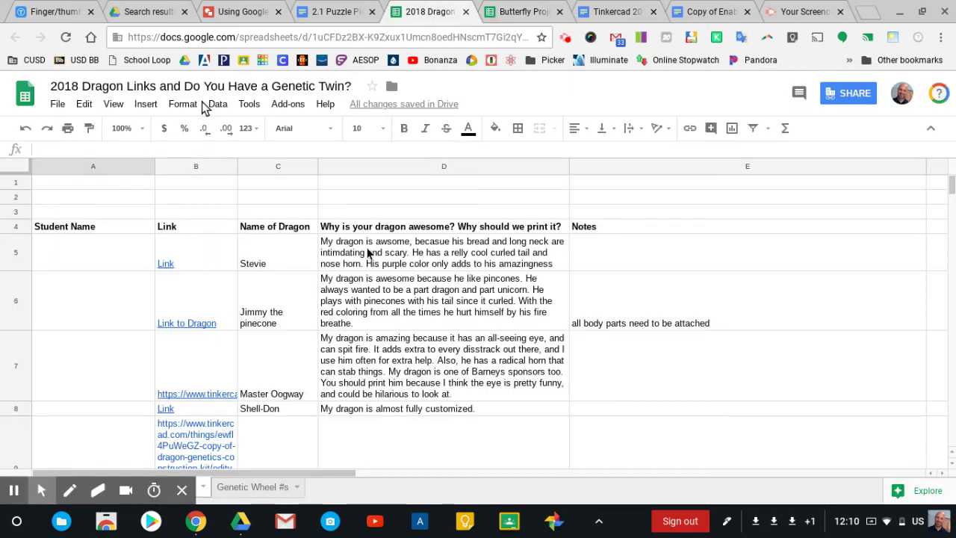
pyautogui.click(344, 13)
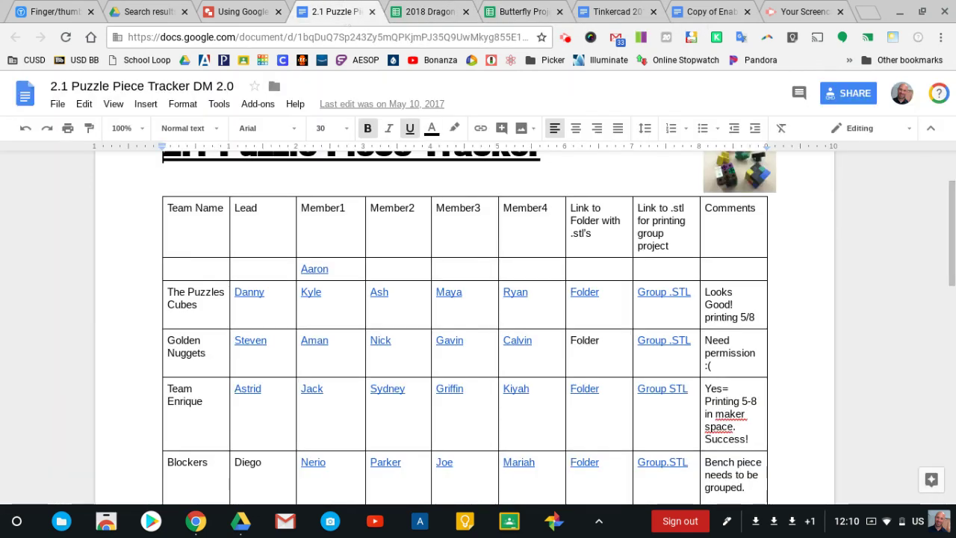
pyautogui.scroll(2, 358, 261)
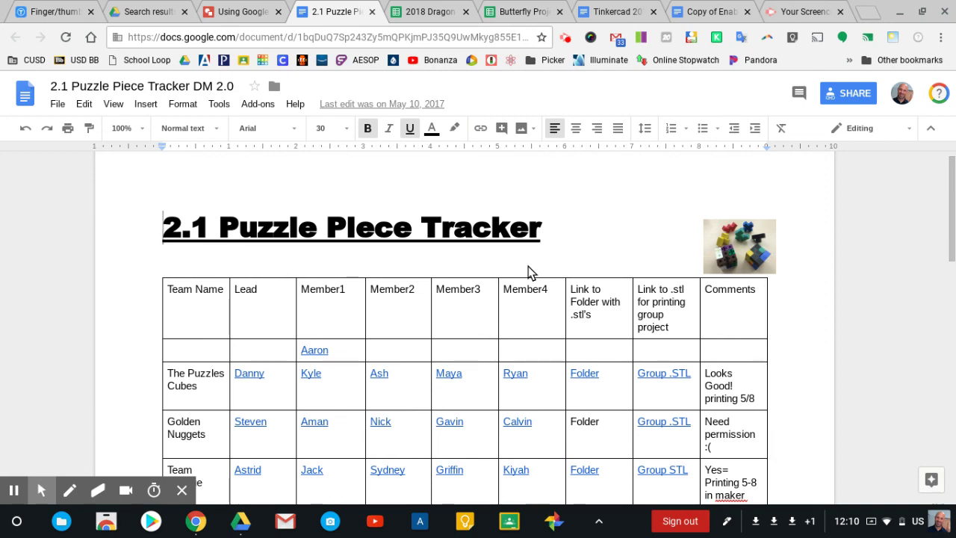
pyautogui.click(709, 11)
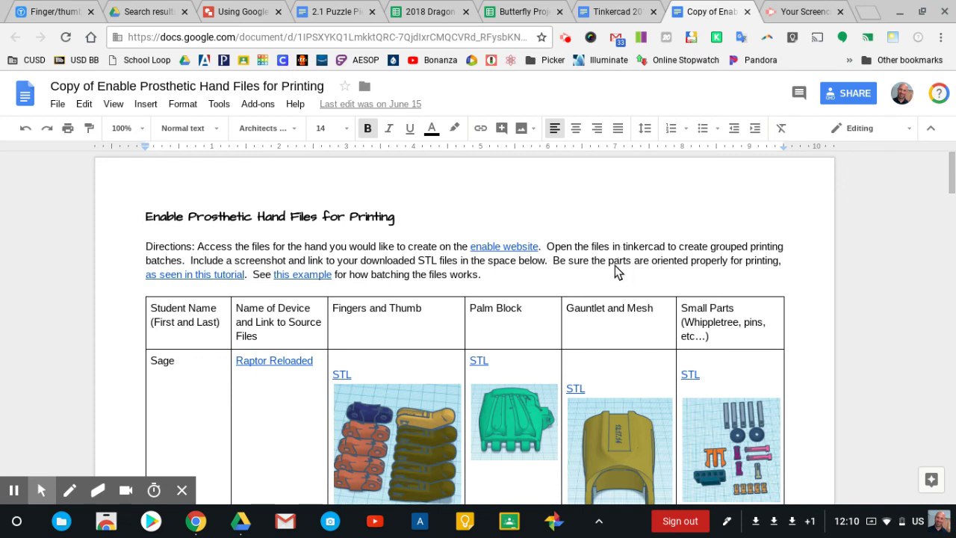